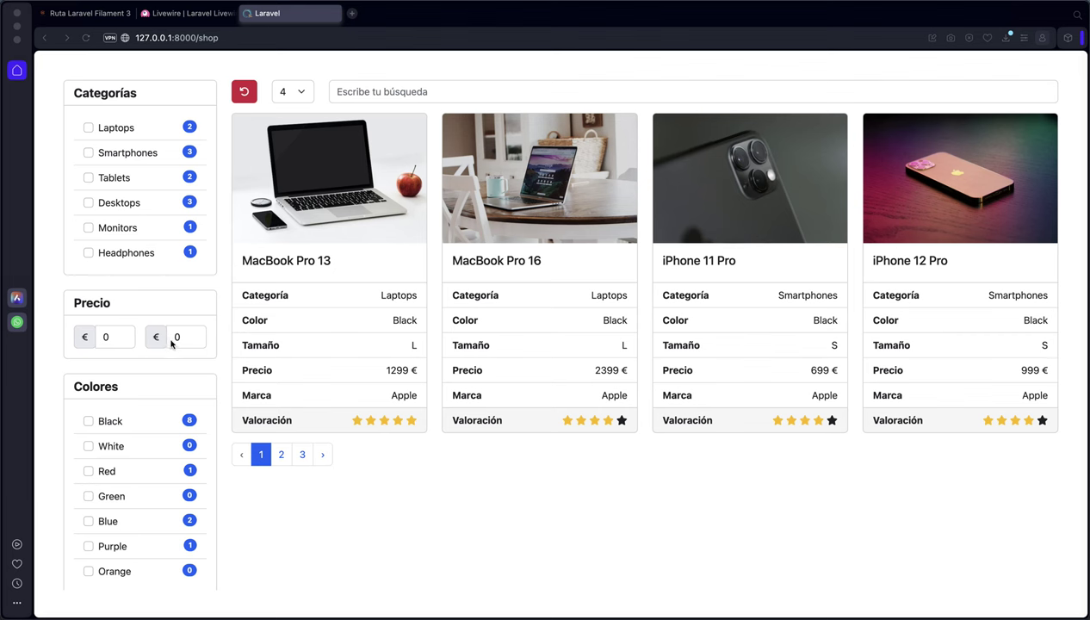
- Look over the shop's sidebar filters and view page 2 of the product list, returning to page 1
scroll(170, 342, down, 7)
scroll(171, 349, down, 3)
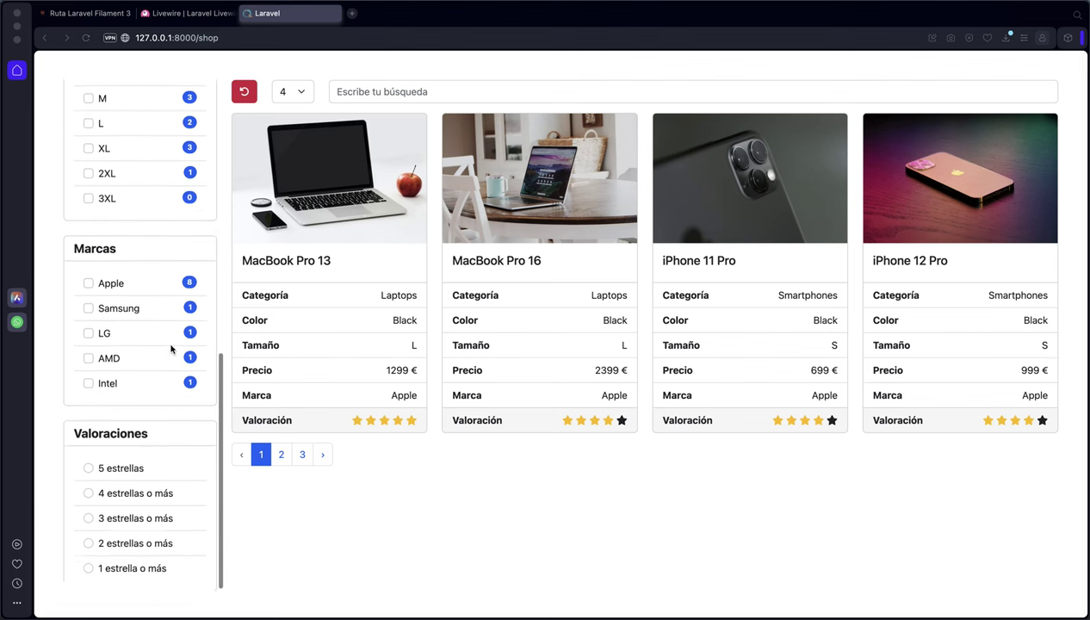
scroll(171, 358, up, 10)
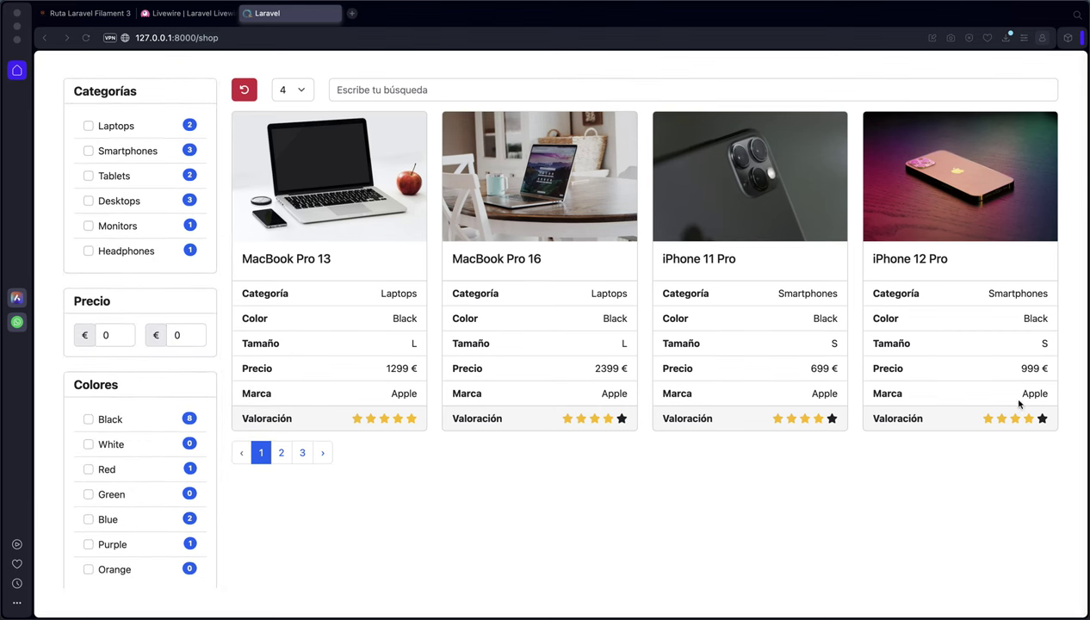
click(275, 459)
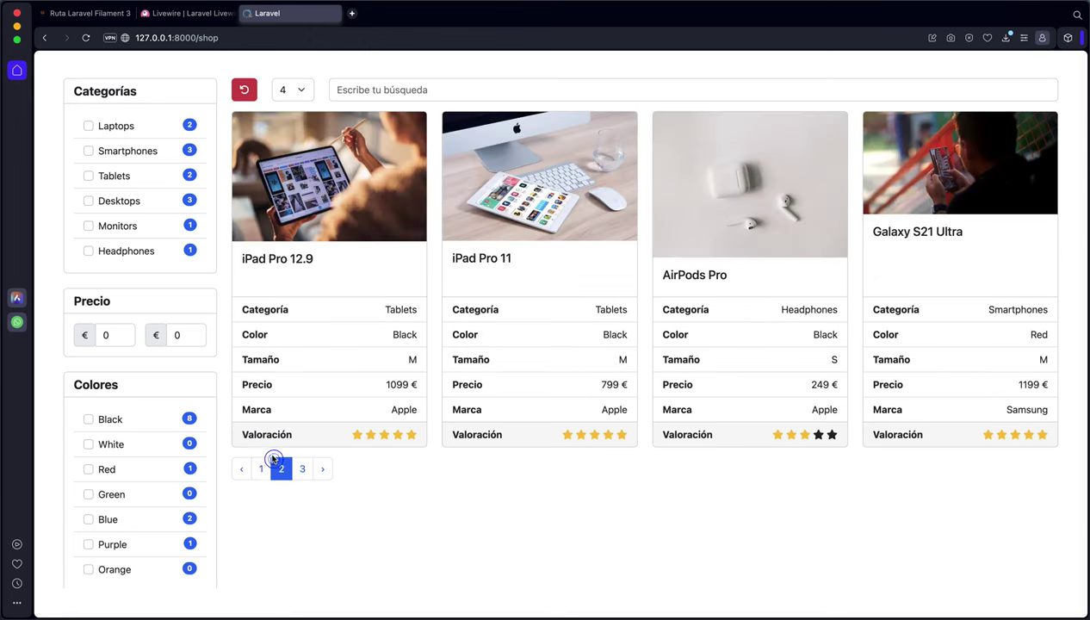
click(260, 455)
- View the second page of products at 6 per page and reset the shop's filters
click(280, 88)
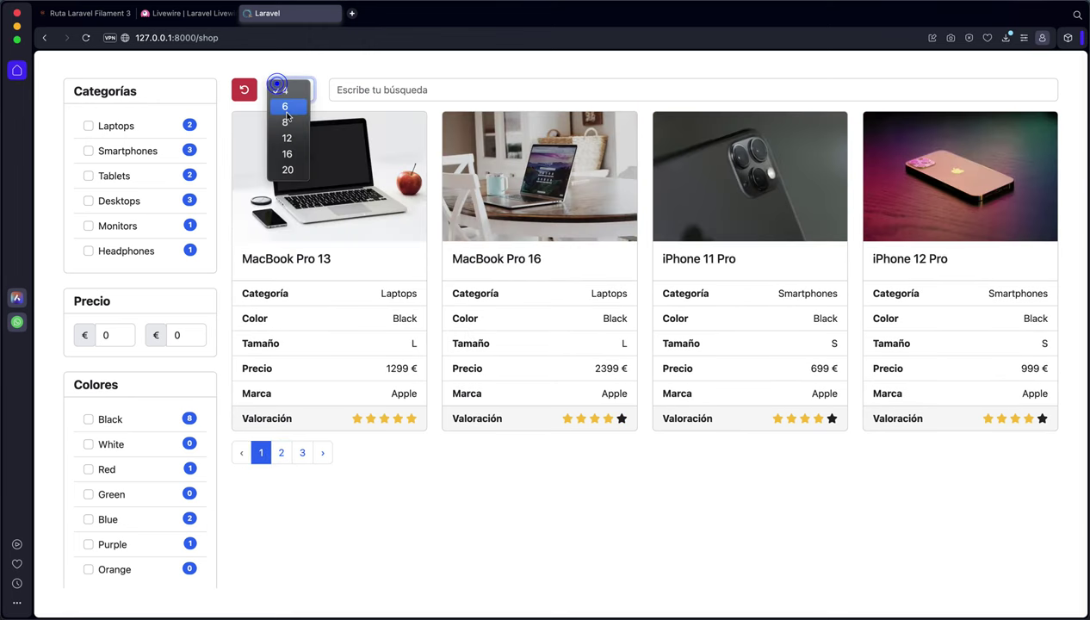
click(284, 104)
scroll(340, 482, down, 5)
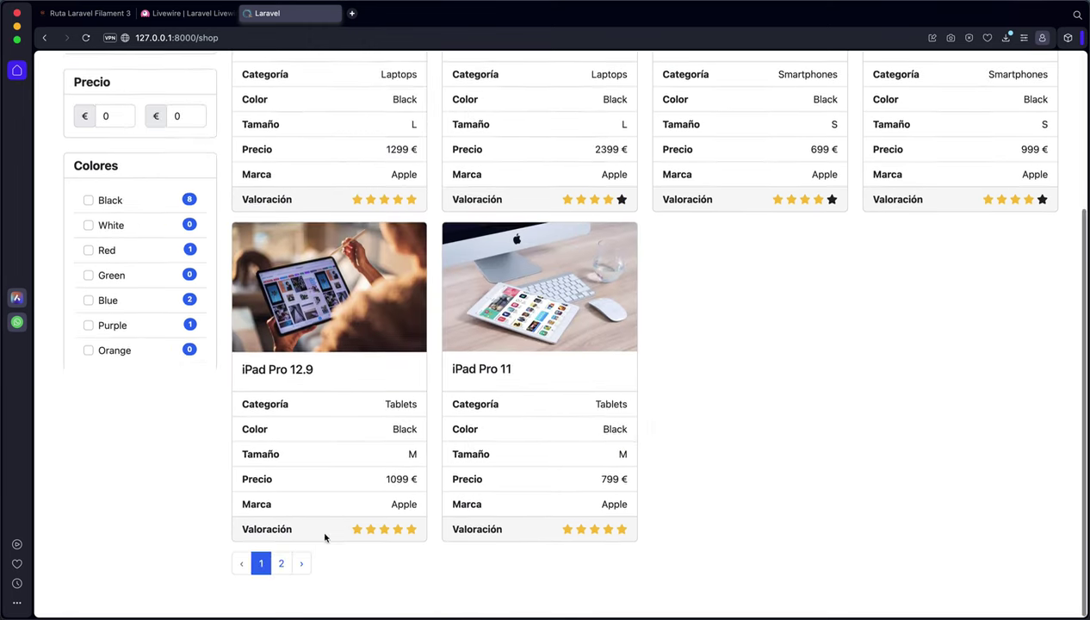
click(281, 565)
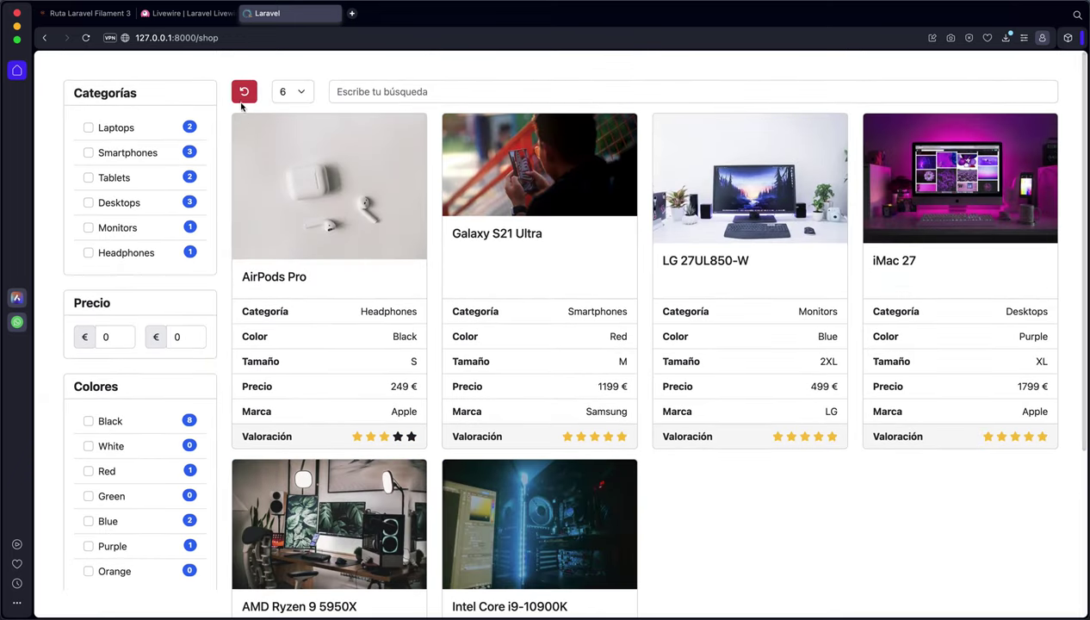
click(244, 93)
- Search the products for "pro" and for "imac", and reset the search
click(409, 92)
text(pro)
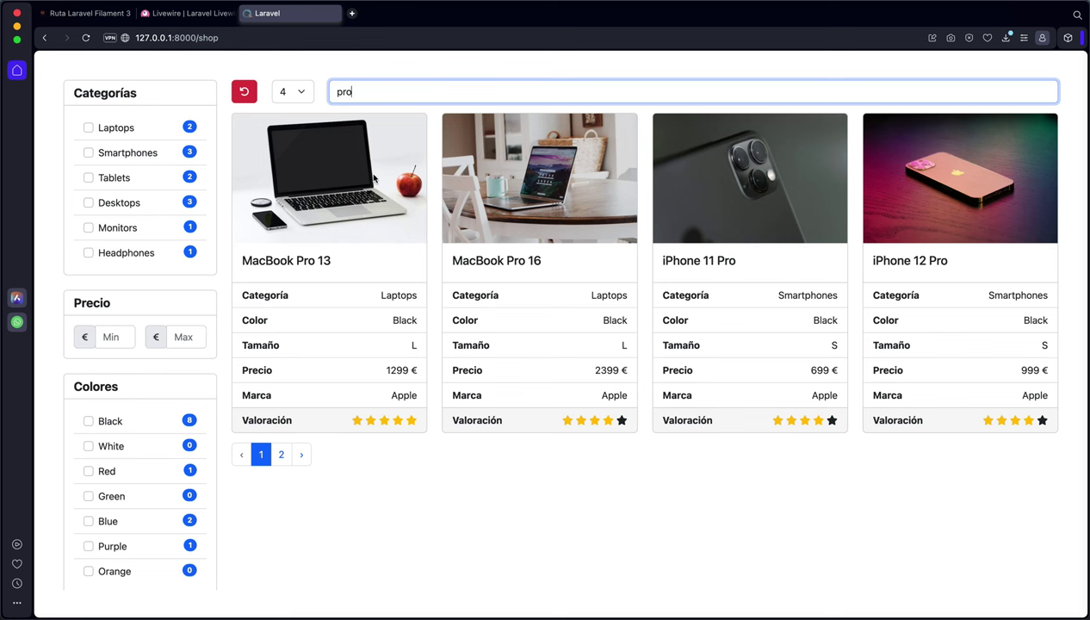
drag(361, 87, 308, 90)
key(BackSpace)
text(imac)
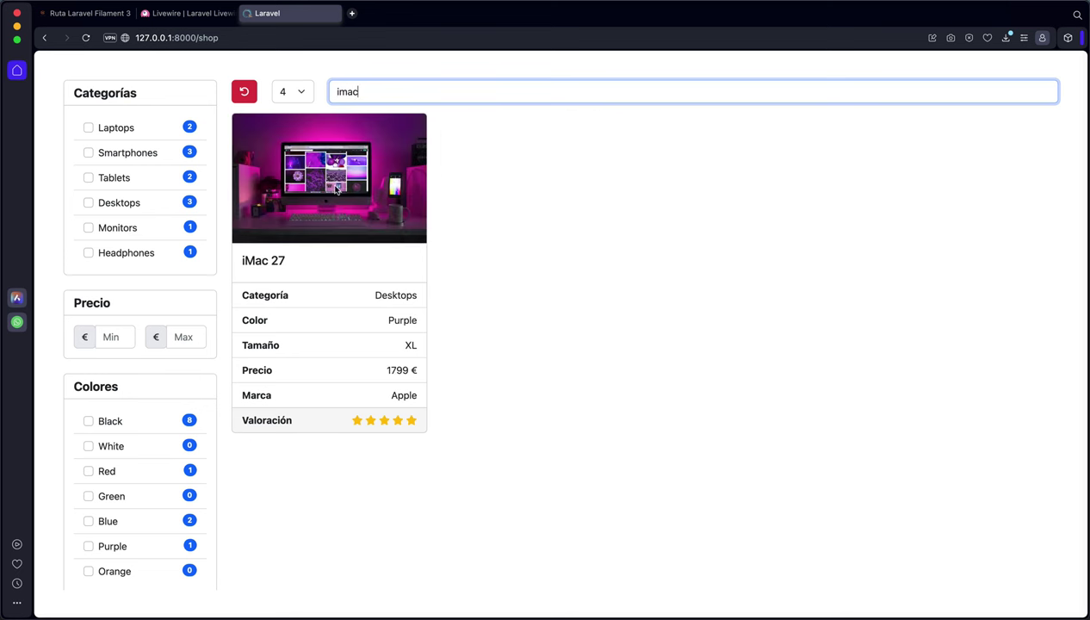
click(245, 92)
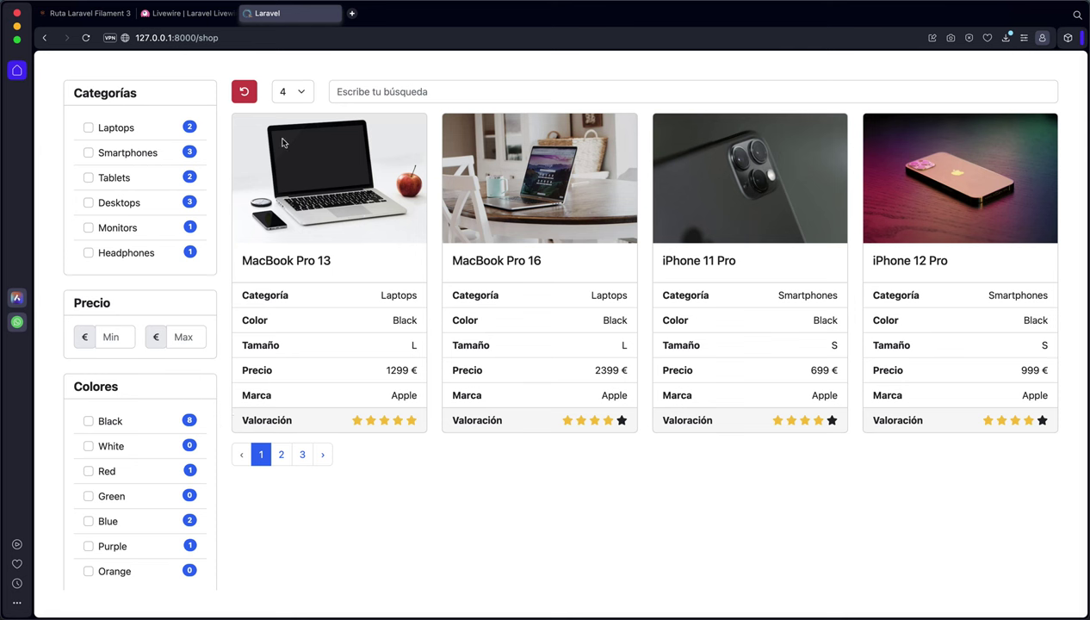
- Filter the products by the Laptops, Smartphones and Tablets categories, and reduce the selection to Laptops only
click(412, 91)
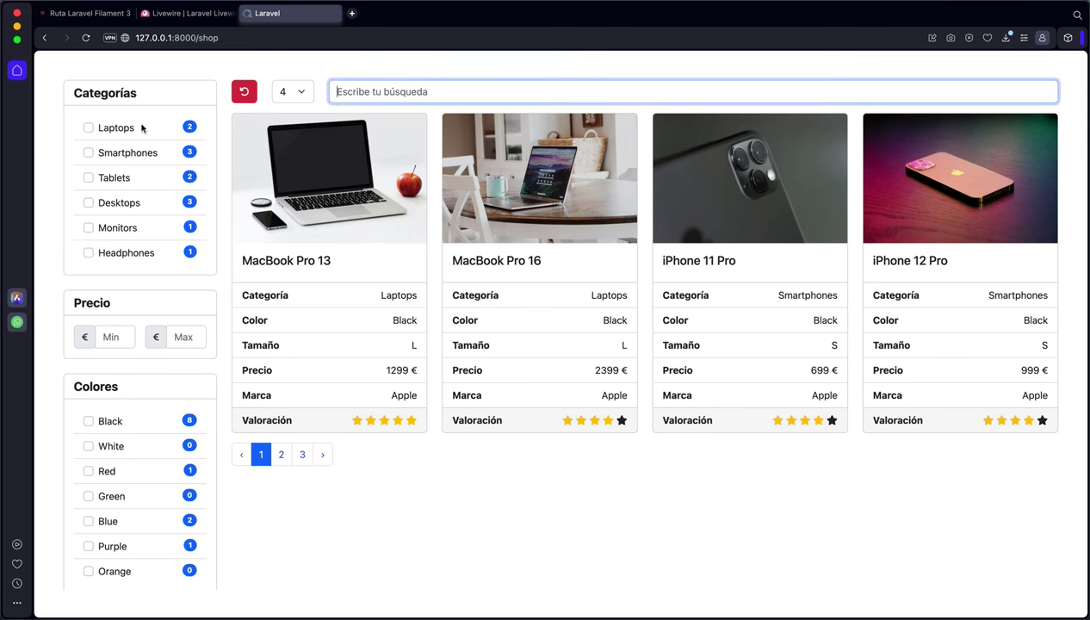
click(116, 129)
click(117, 153)
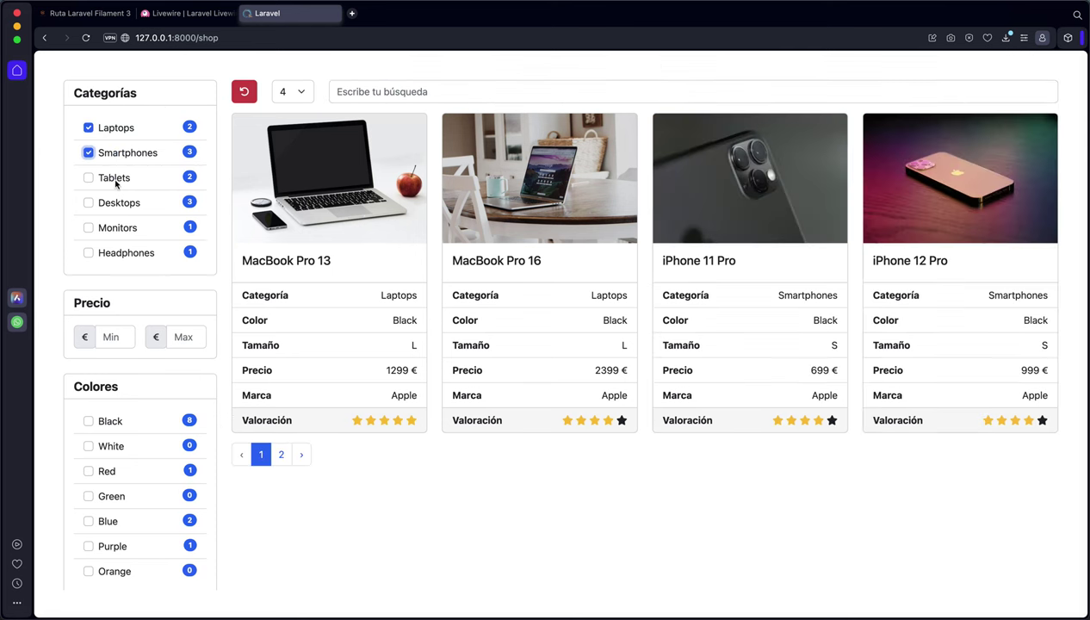
click(115, 178)
click(115, 177)
click(112, 154)
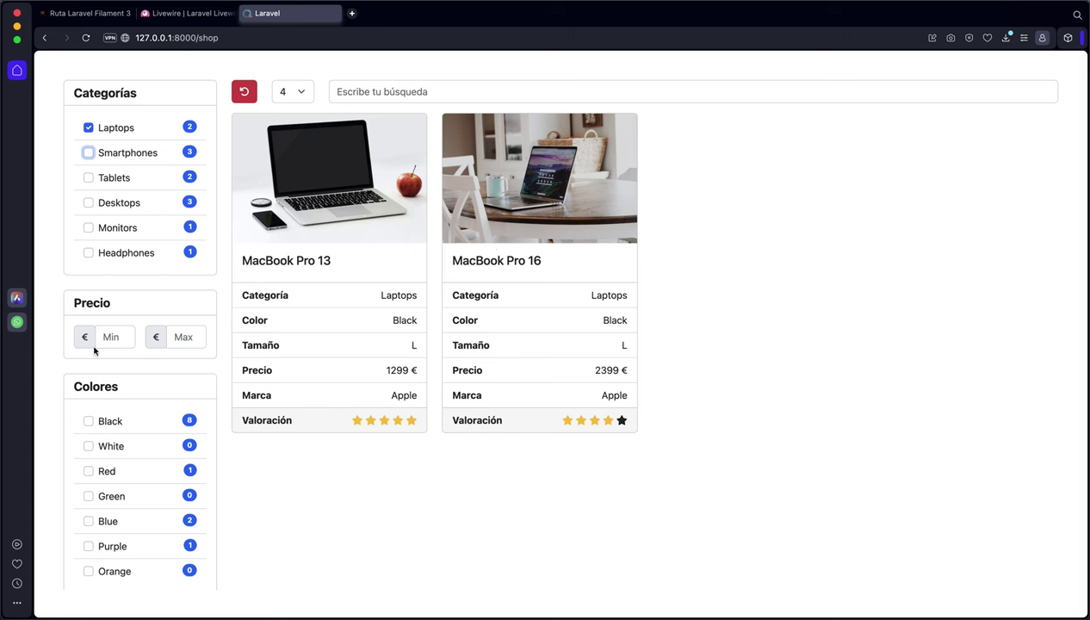
- Limit the laptops to a maximum price of 1500 € and reset all filters
click(183, 338)
text(1500)
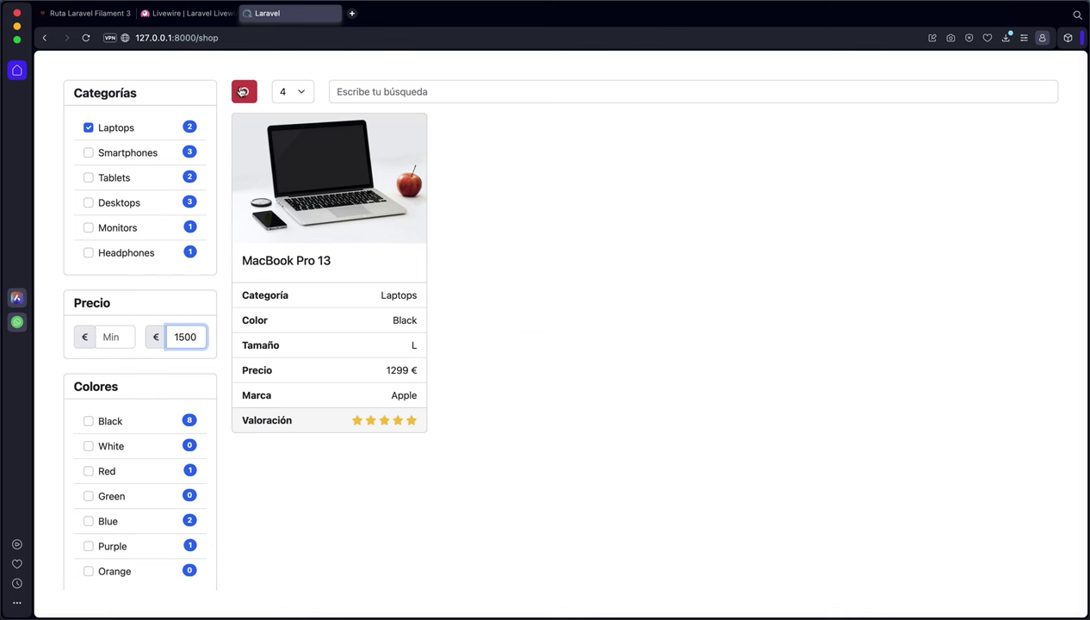
click(244, 91)
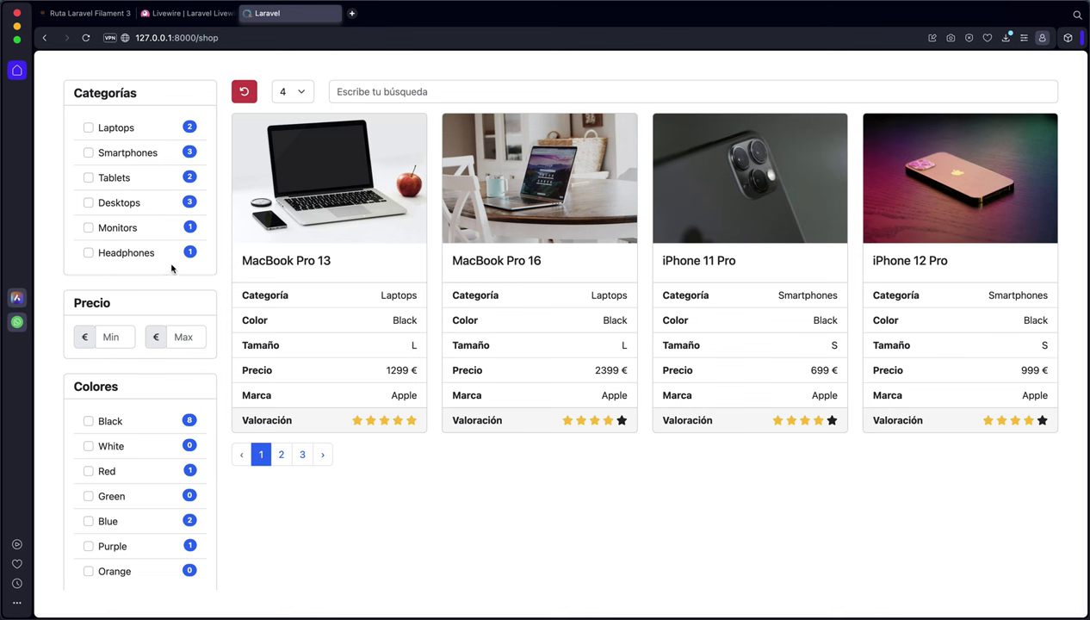
- Look over the remaining sidebar filters and set the list to 12 products per page
scroll(171, 269, down, 5)
scroll(172, 270, down, 5)
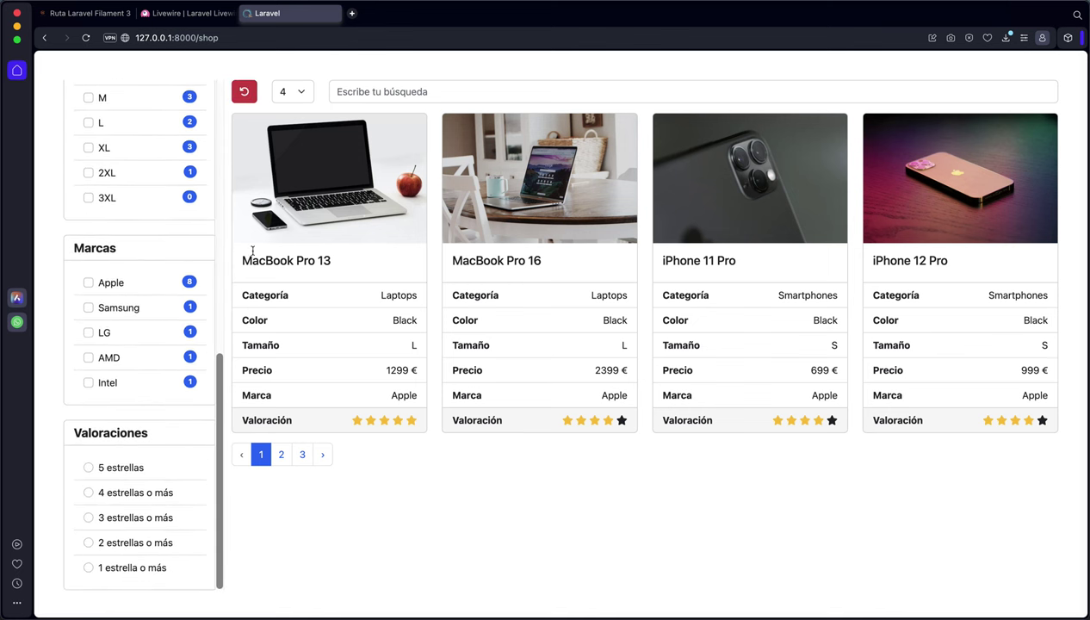
click(286, 93)
click(287, 140)
- Examine the star ratings across all the listed products
scroll(360, 385, down, 8)
scroll(431, 422, down, 2)
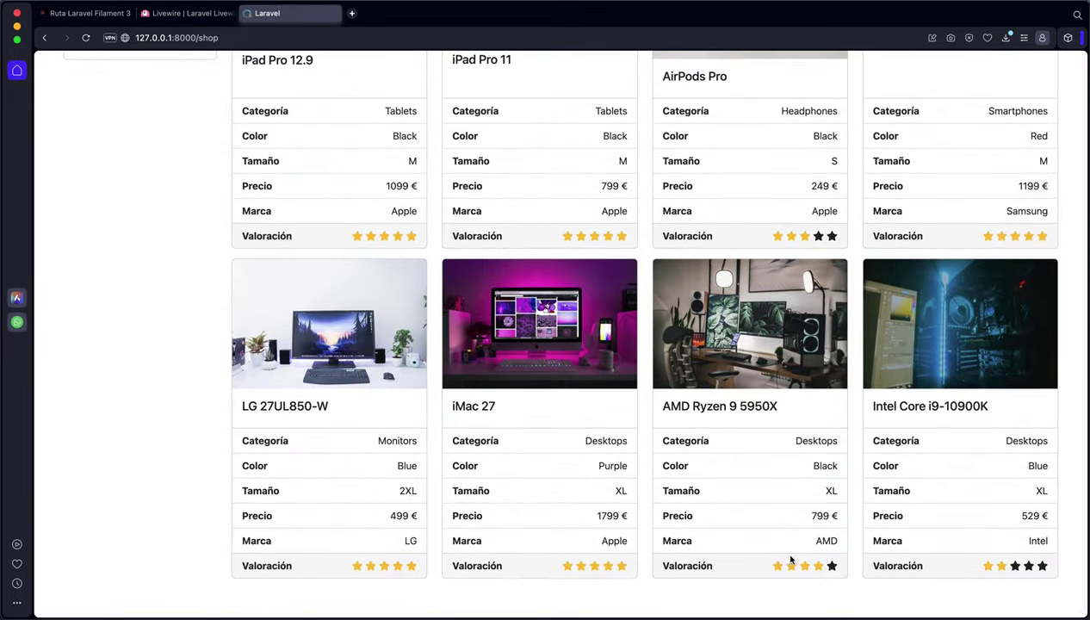
scroll(534, 452, up, 4)
scroll(495, 461, up, 10)
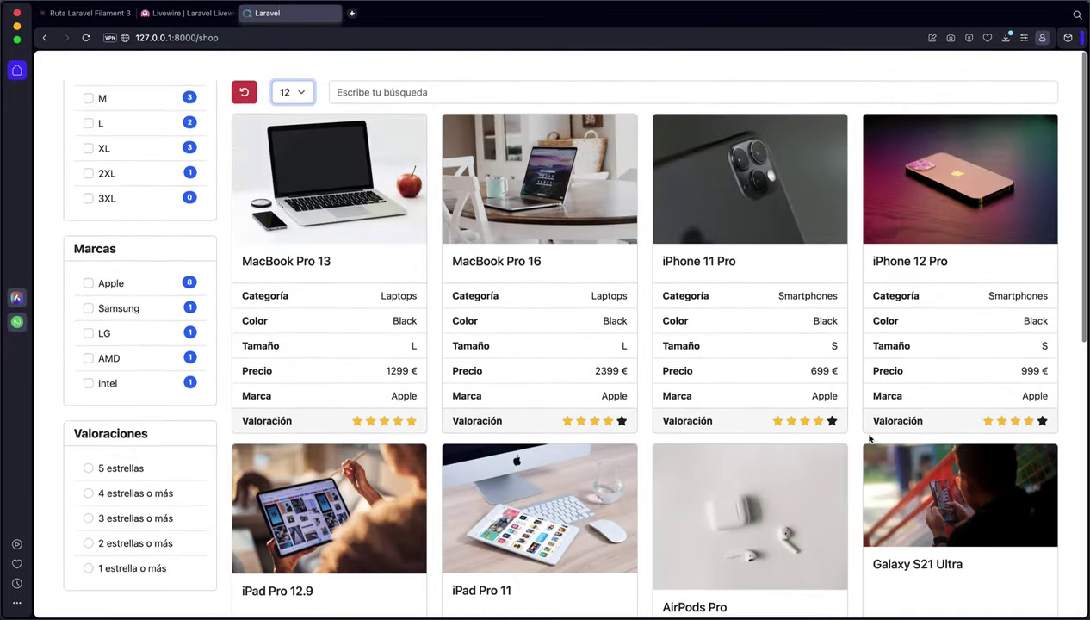
scroll(705, 434, down, 1)
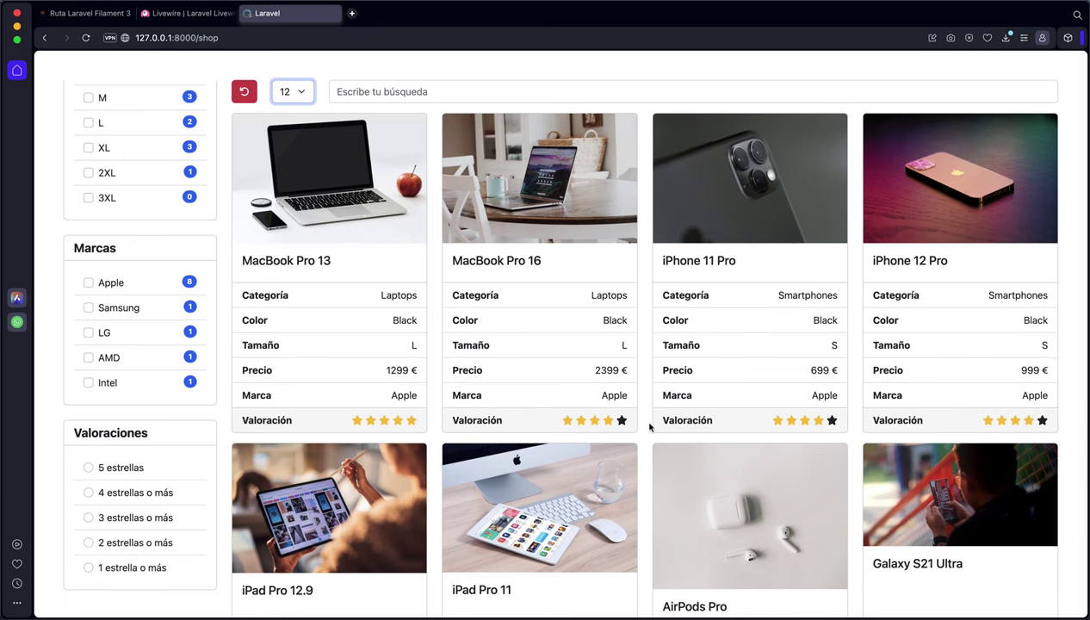
scroll(809, 422, down, 9)
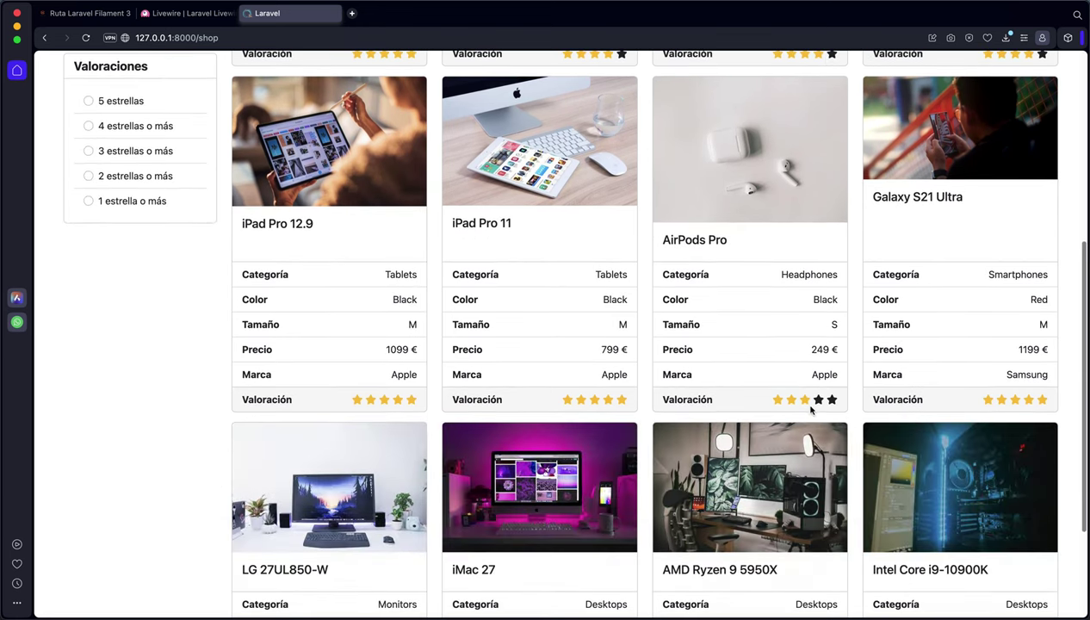
scroll(811, 410, down, 4)
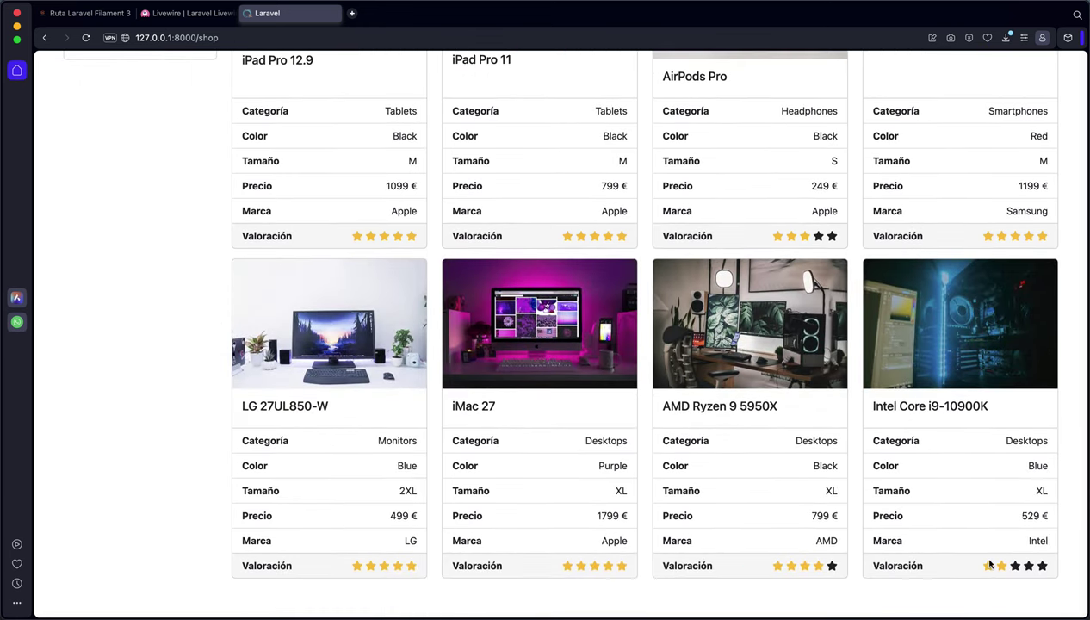
- Filter the products by 3 stars or more and by 4 stars or more, checking each set of results
scroll(603, 375, up, 9)
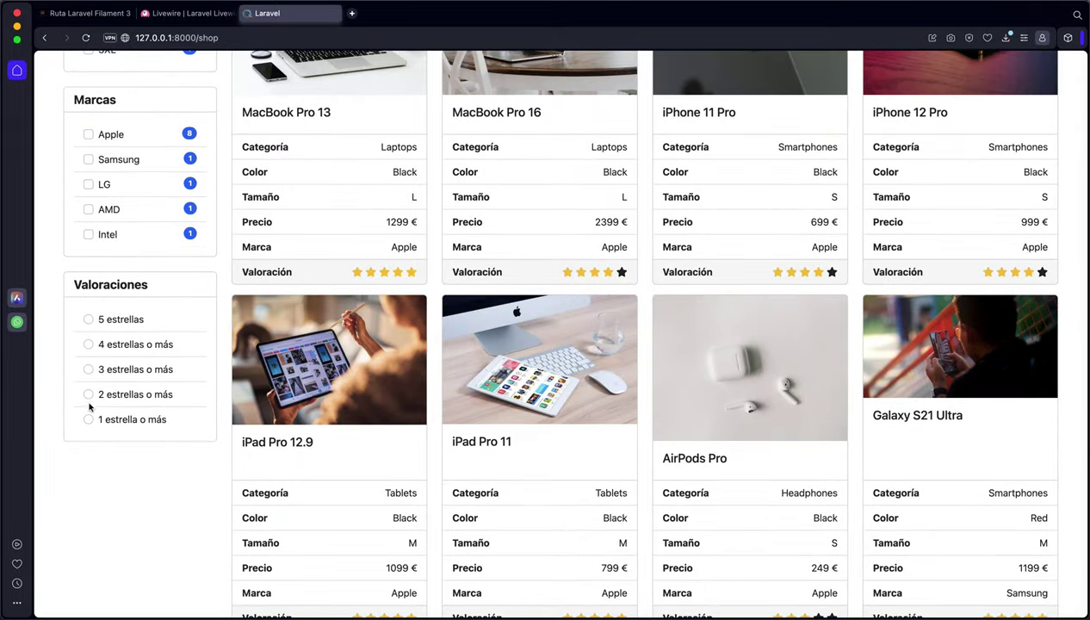
click(117, 372)
scroll(911, 447, down, 8)
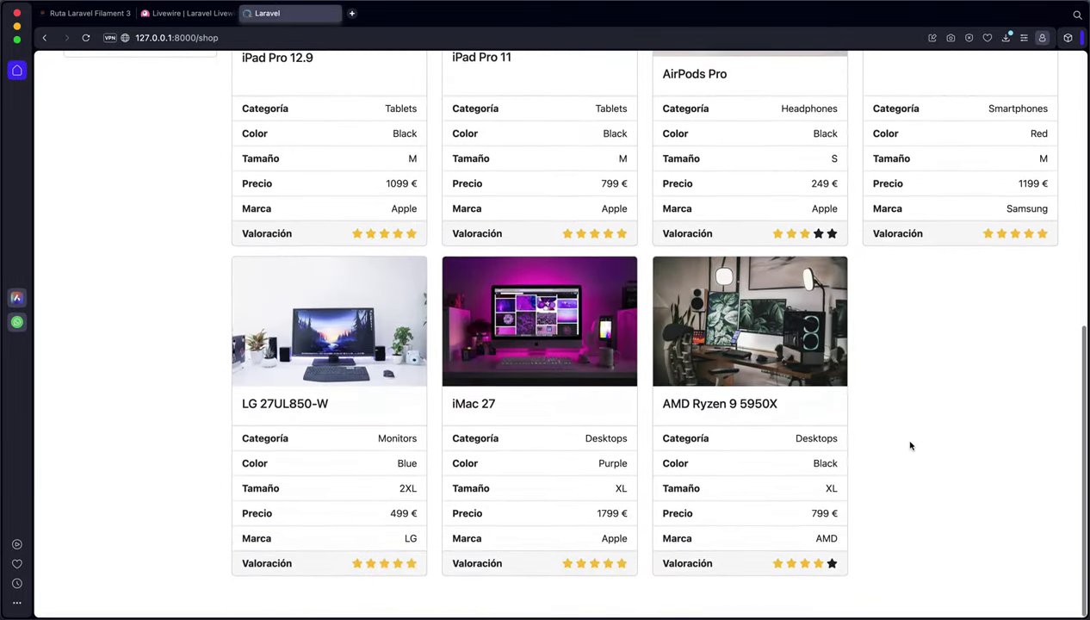
scroll(180, 336, up, 8)
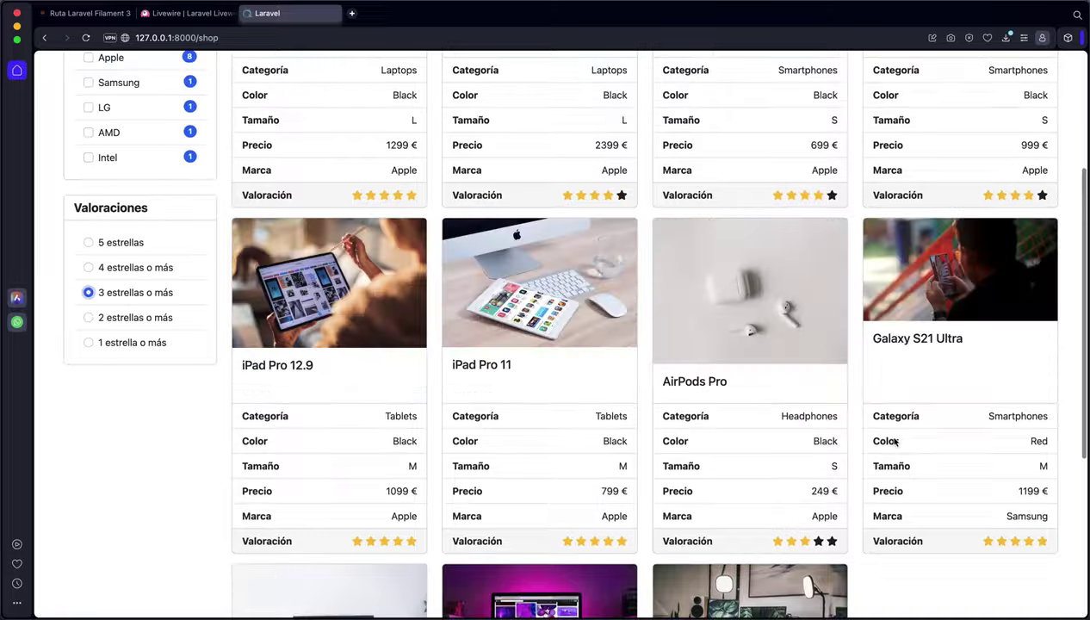
click(136, 270)
scroll(335, 356, down, 6)
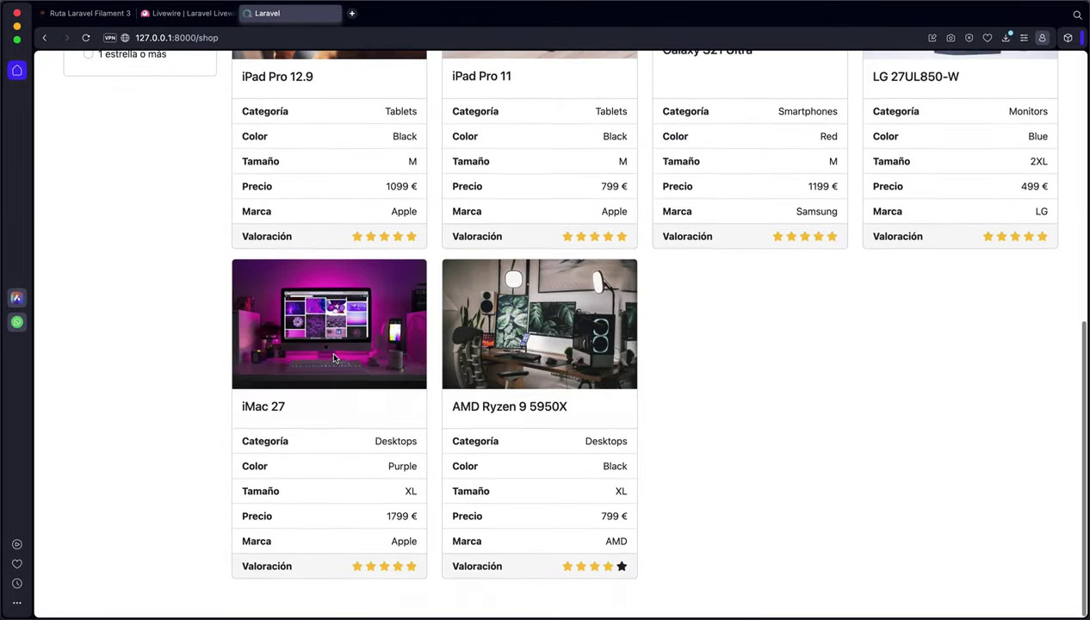
- Filter the products to 5 stars and review the matching items
scroll(333, 360, up, 12)
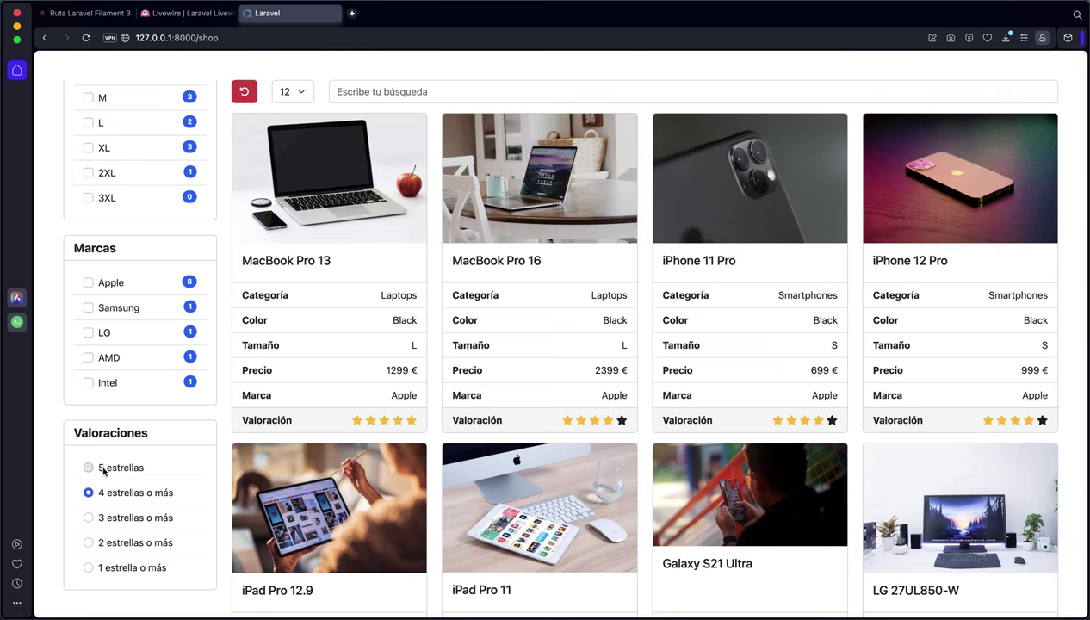
click(89, 468)
scroll(445, 421, down, 4)
scroll(445, 419, up, 3)
scroll(445, 419, up, 2)
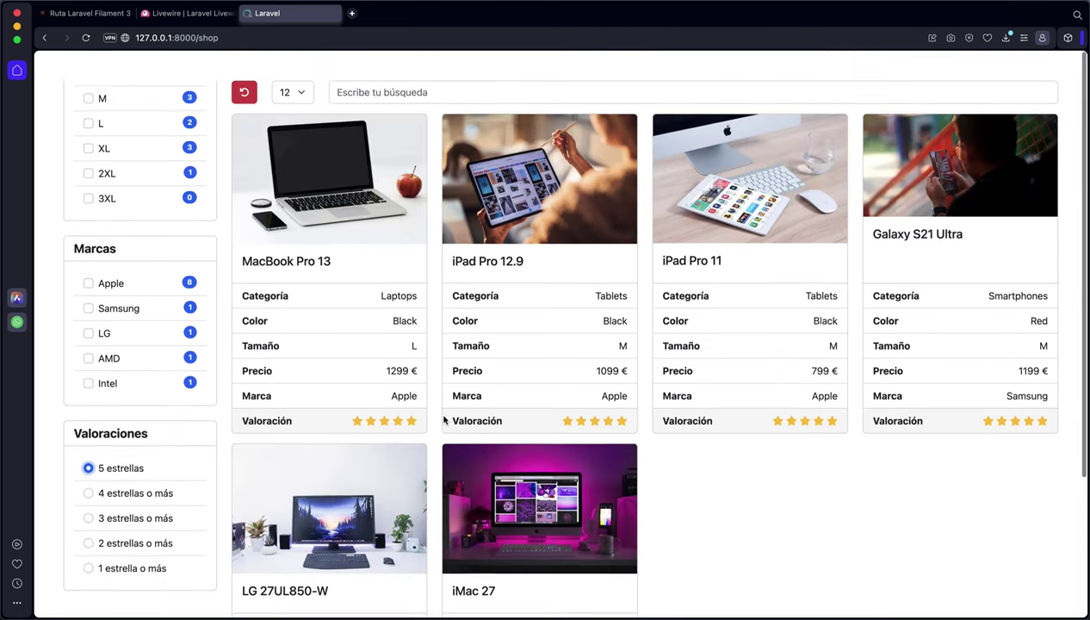
scroll(581, 281, down, 4)
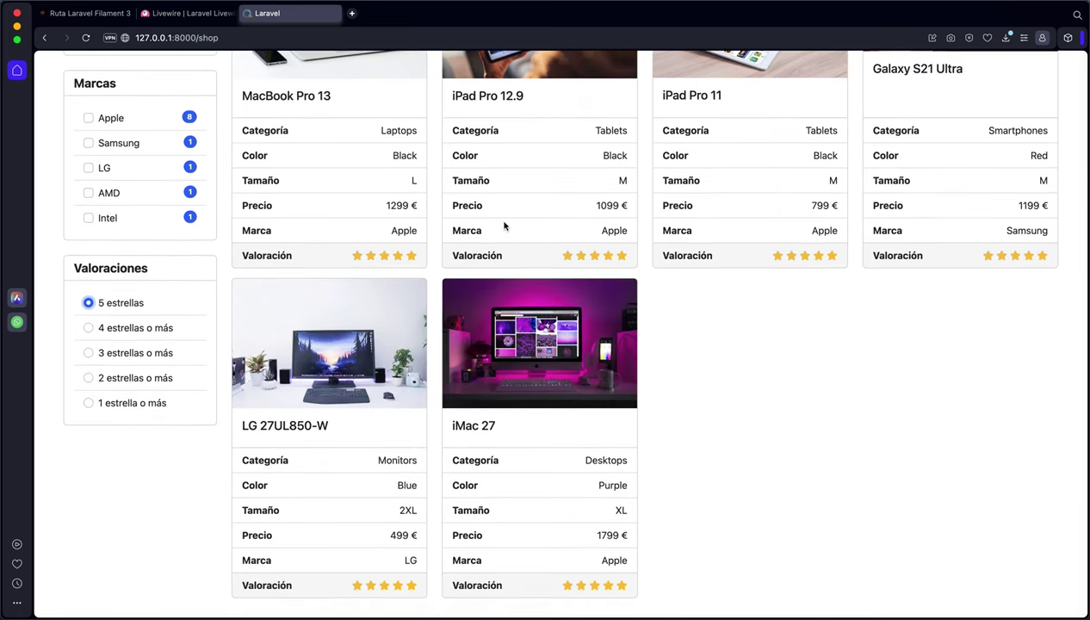
scroll(519, 252, up, 2)
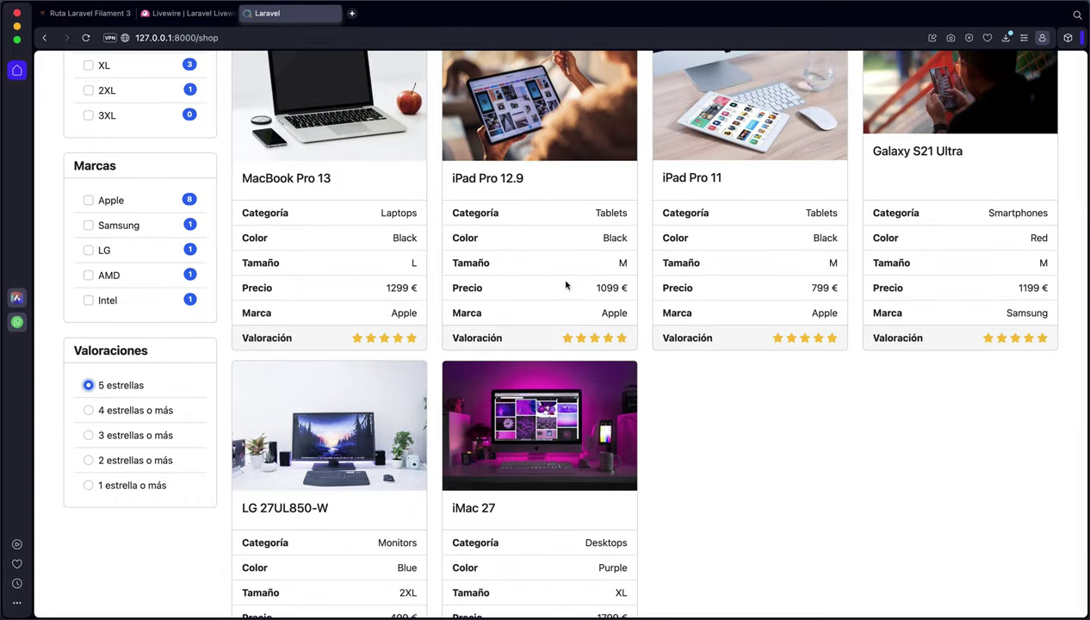
scroll(863, 320, down, 3)
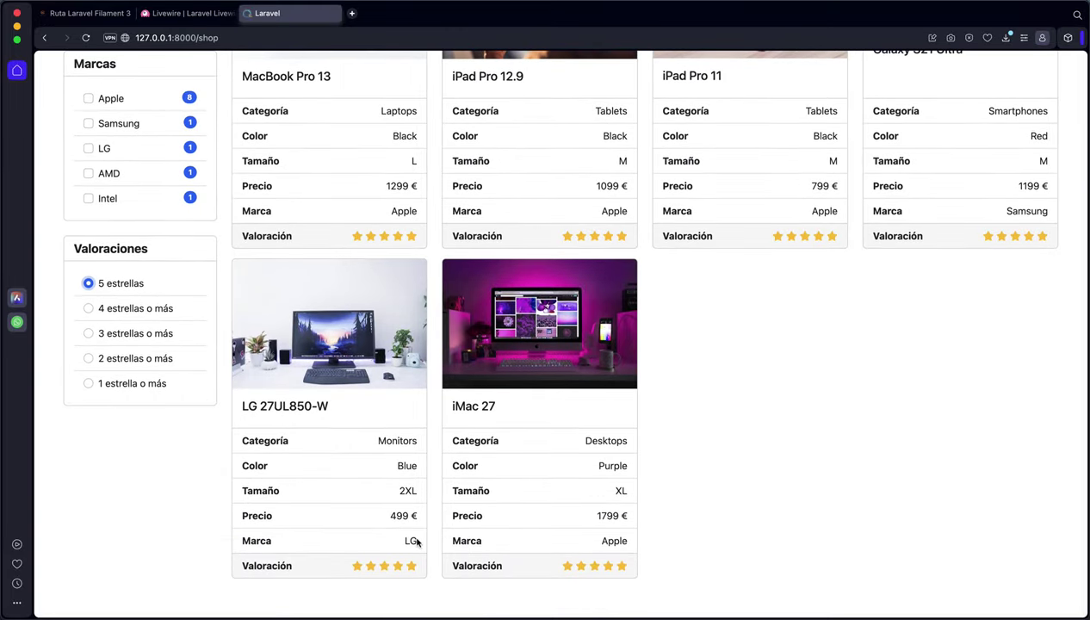
- Narrow the 5-star products to the LG and Samsung brands and to size 2XL
scroll(309, 458, up, 1)
click(105, 183)
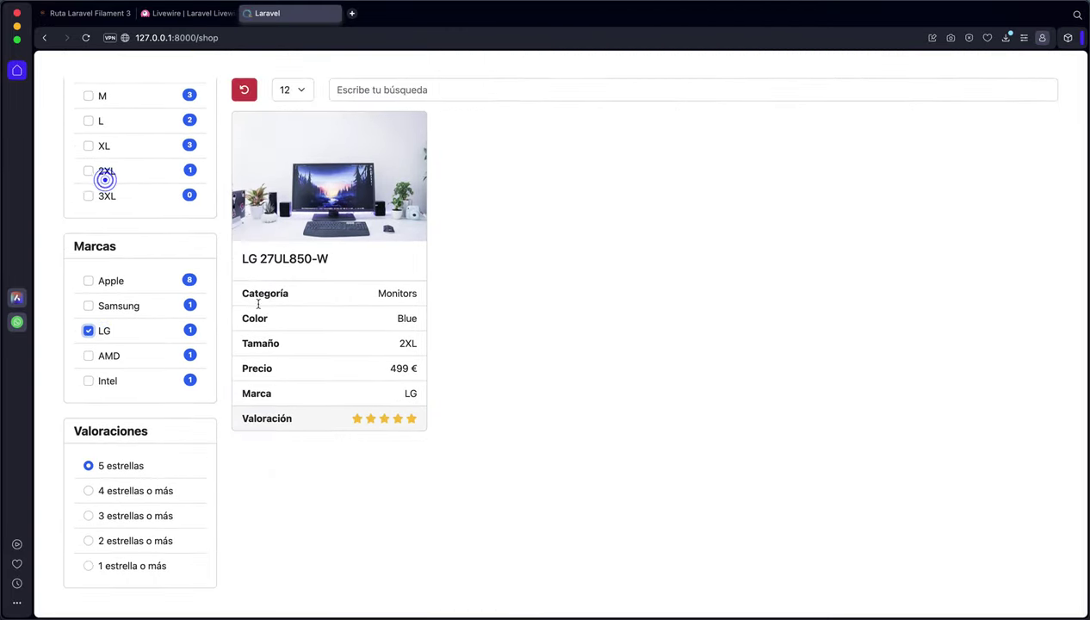
click(89, 306)
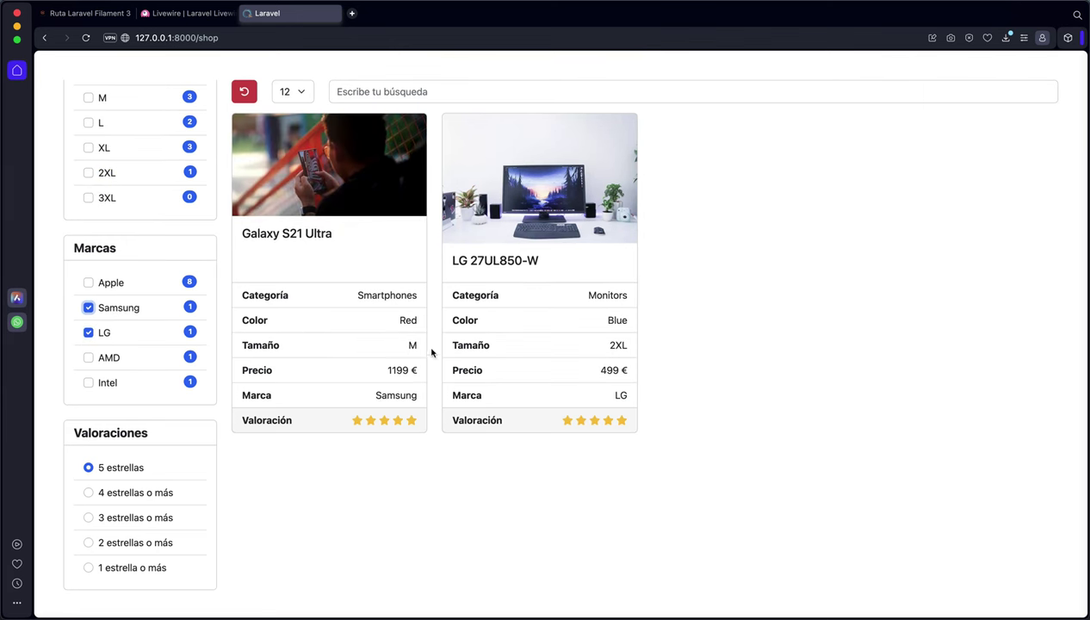
scroll(168, 272, up, 2)
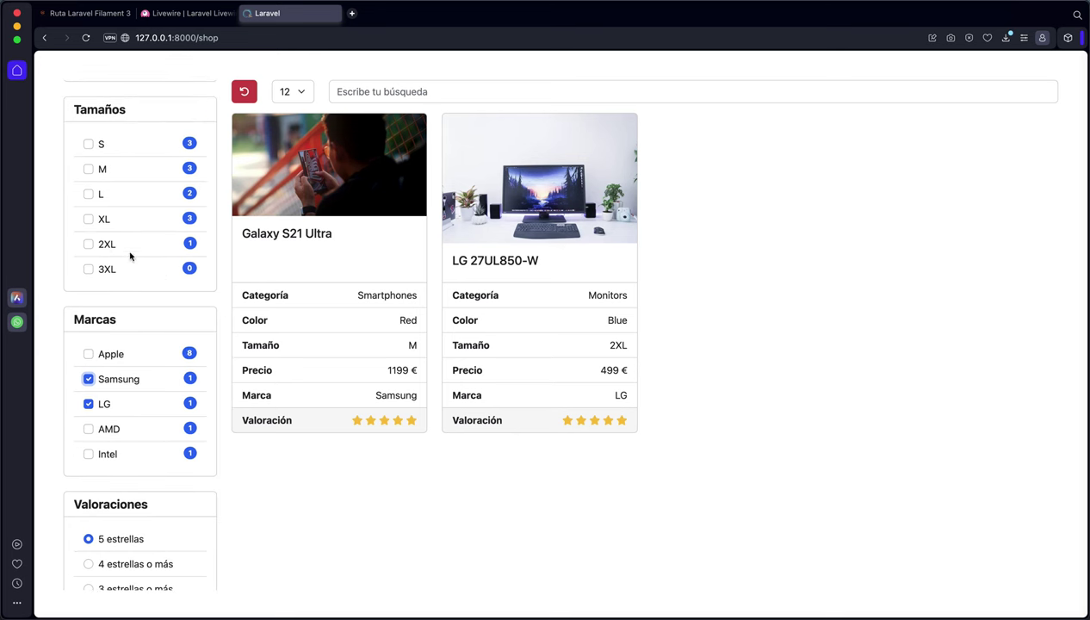
click(88, 244)
- Try the Black colour filter on the current selection and remove it
scroll(143, 245, up, 8)
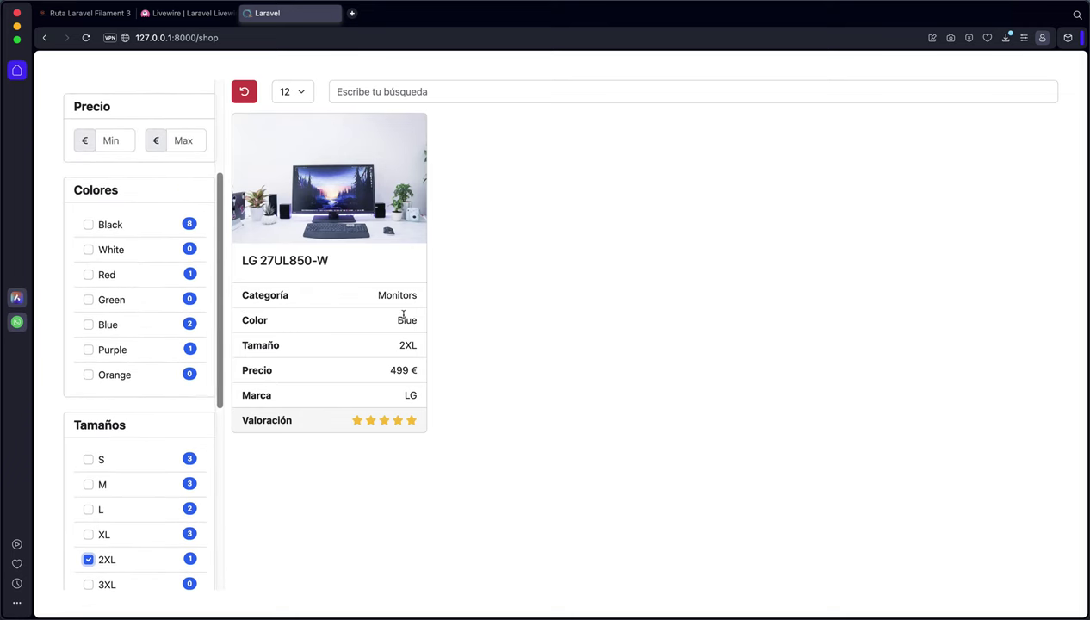
click(87, 224)
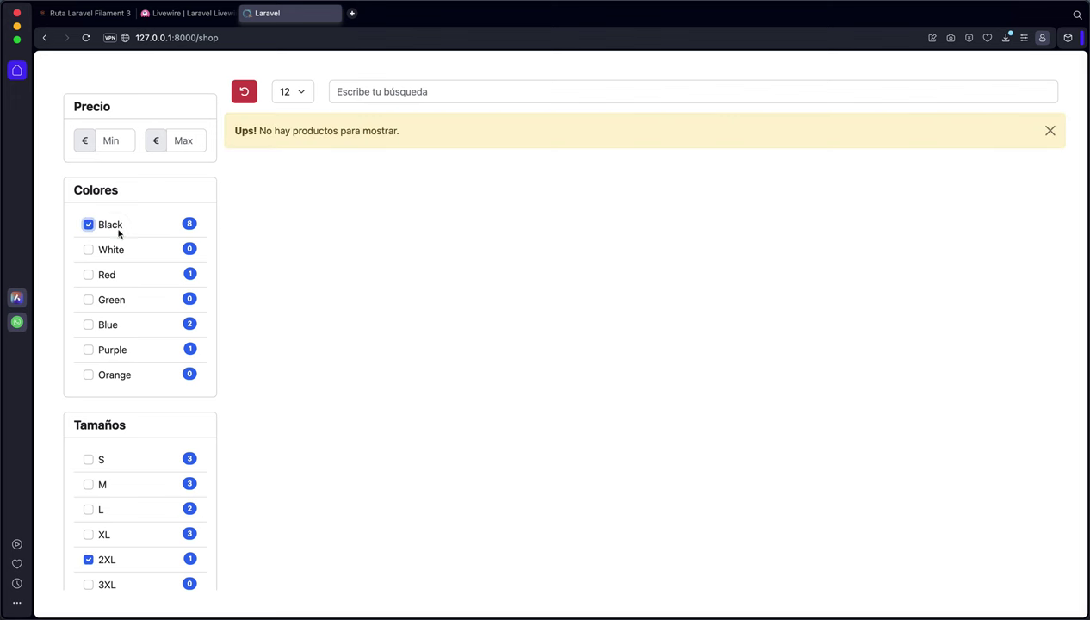
click(110, 227)
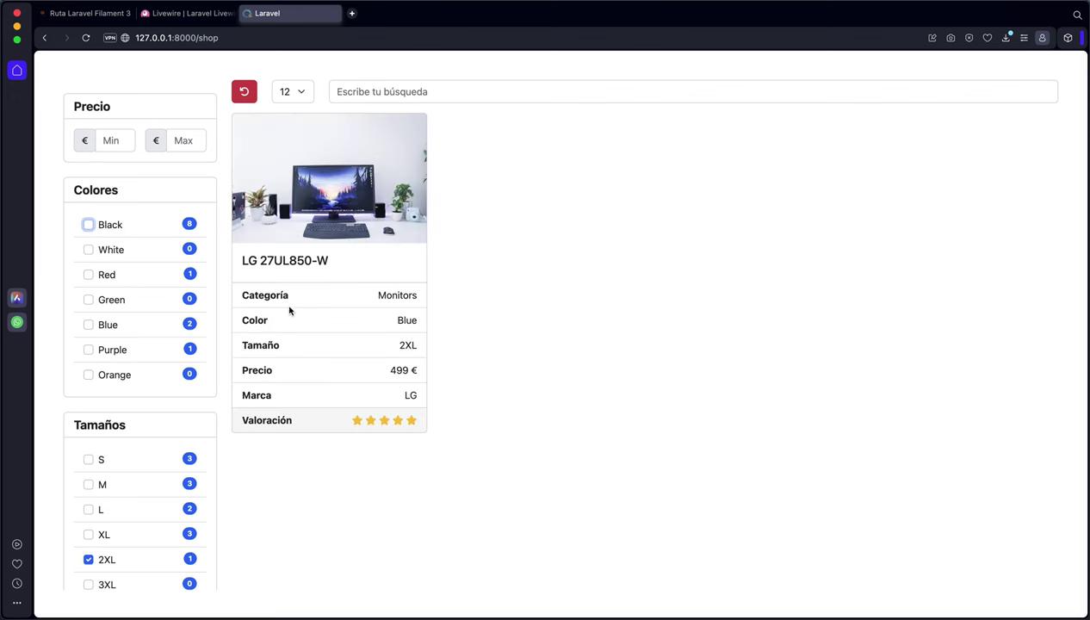
- Filter the current selection by the Blue colour, and try adding the Black colour before removing it
click(112, 325)
click(117, 227)
click(117, 226)
scroll(141, 276, up, 5)
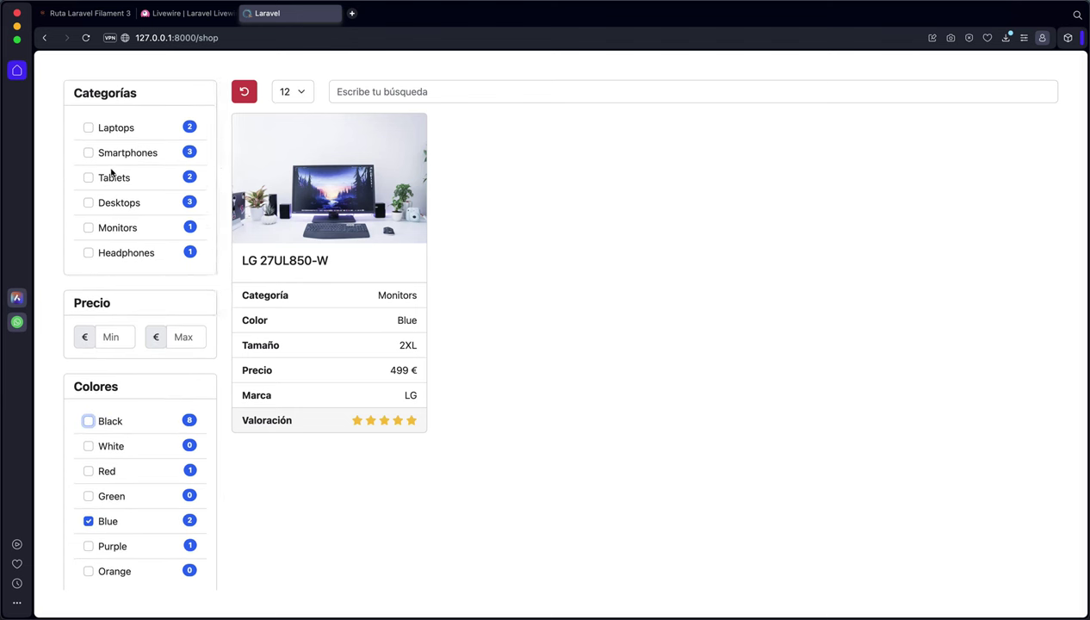
- Try the Monitors and Desktops category filters on the blue selection, and remove both
click(112, 226)
click(108, 202)
click(111, 227)
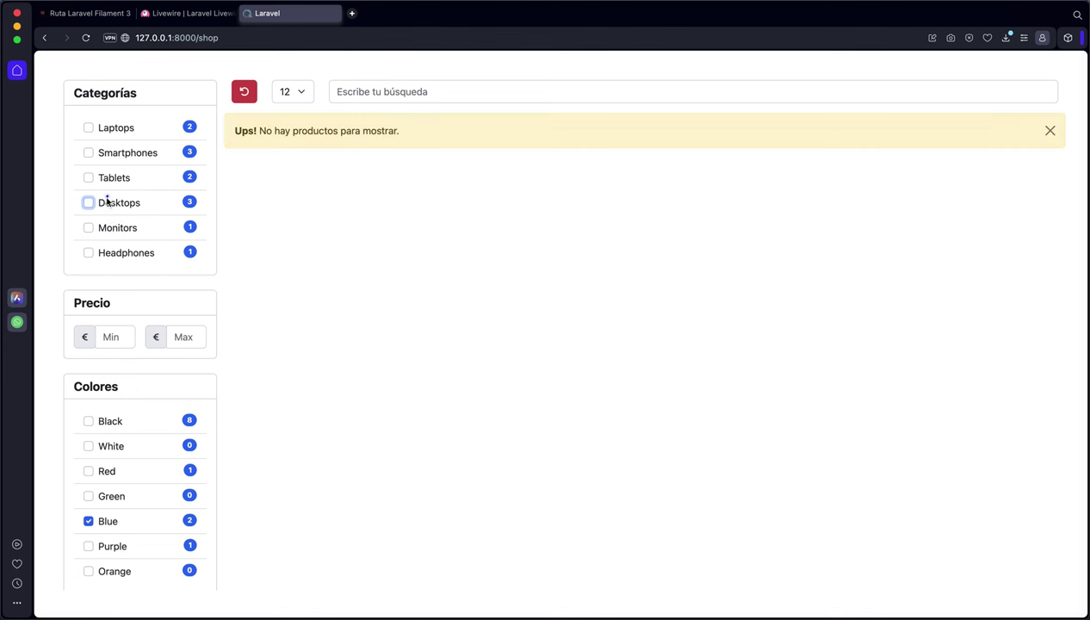
click(104, 201)
click(111, 226)
click(112, 227)
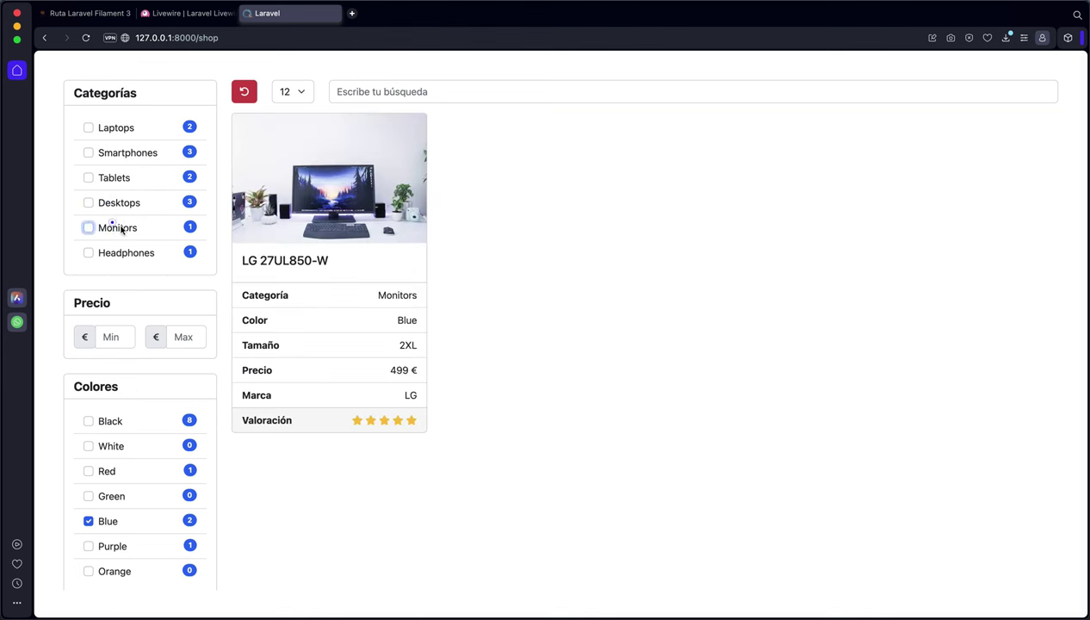
- Reset all the shop filters and look over the unfiltered product page
click(244, 91)
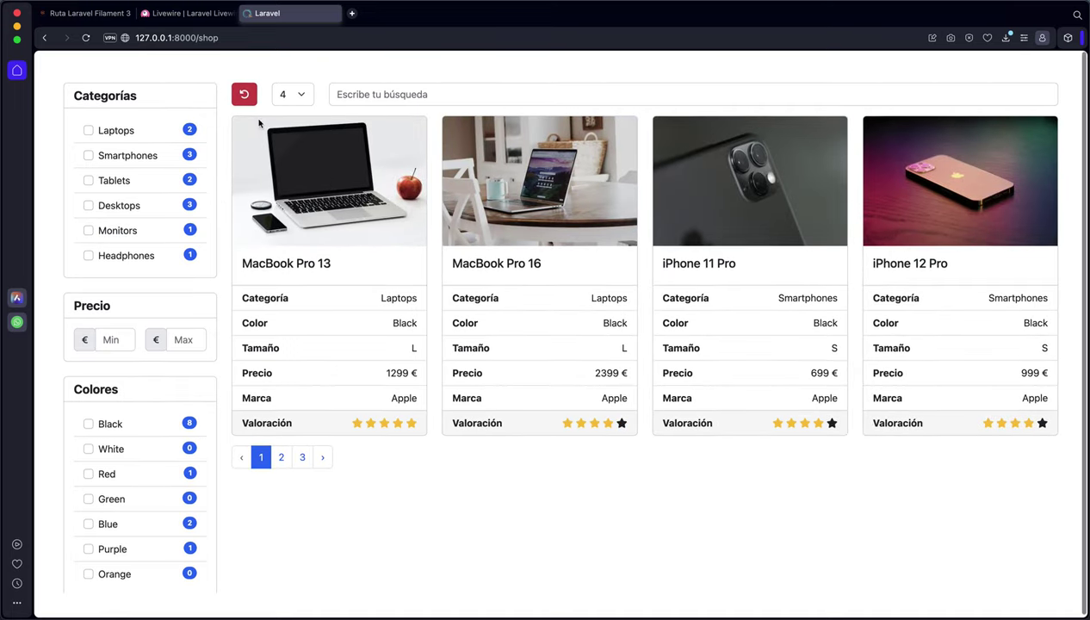
scroll(95, 272, down, 10)
scroll(90, 272, up, 10)
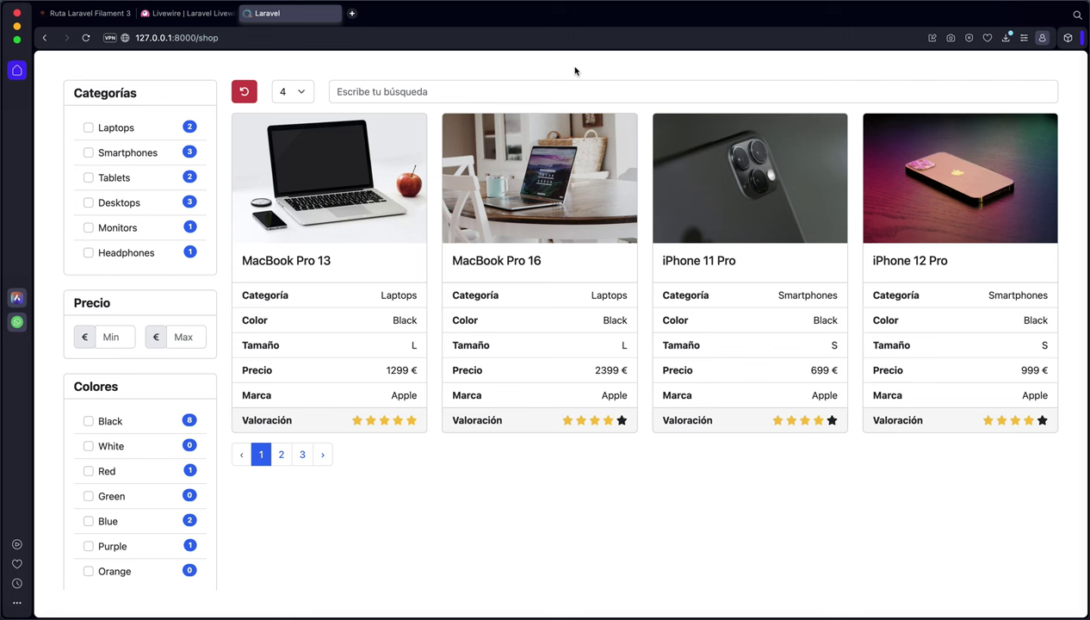
click(613, 60)
scroll(148, 370, down, 5)
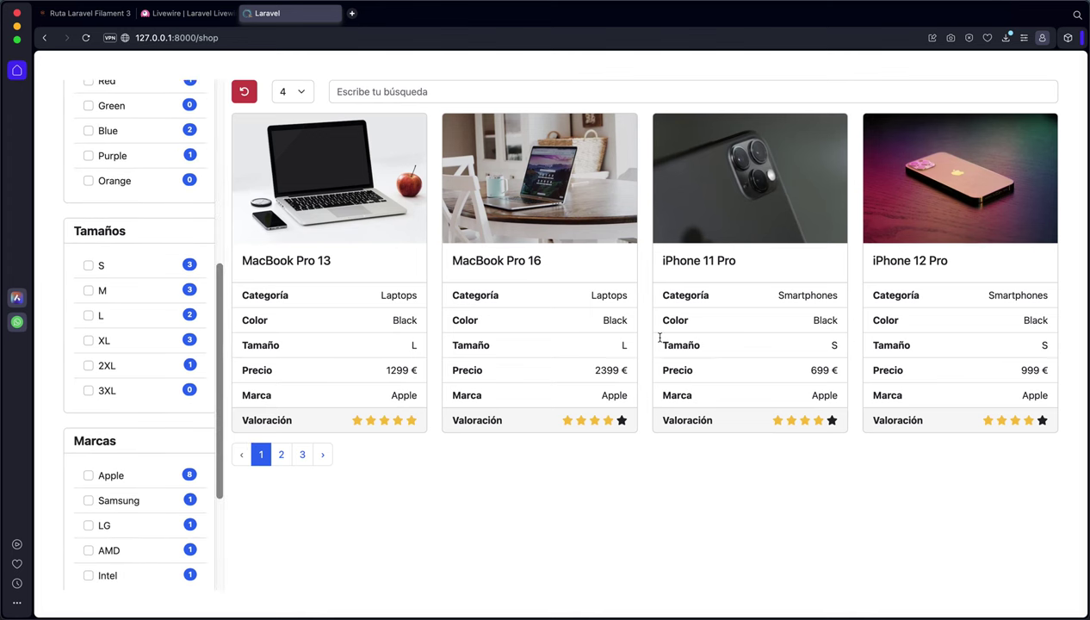
scroll(200, 492, down, 3)
scroll(200, 492, up, 10)
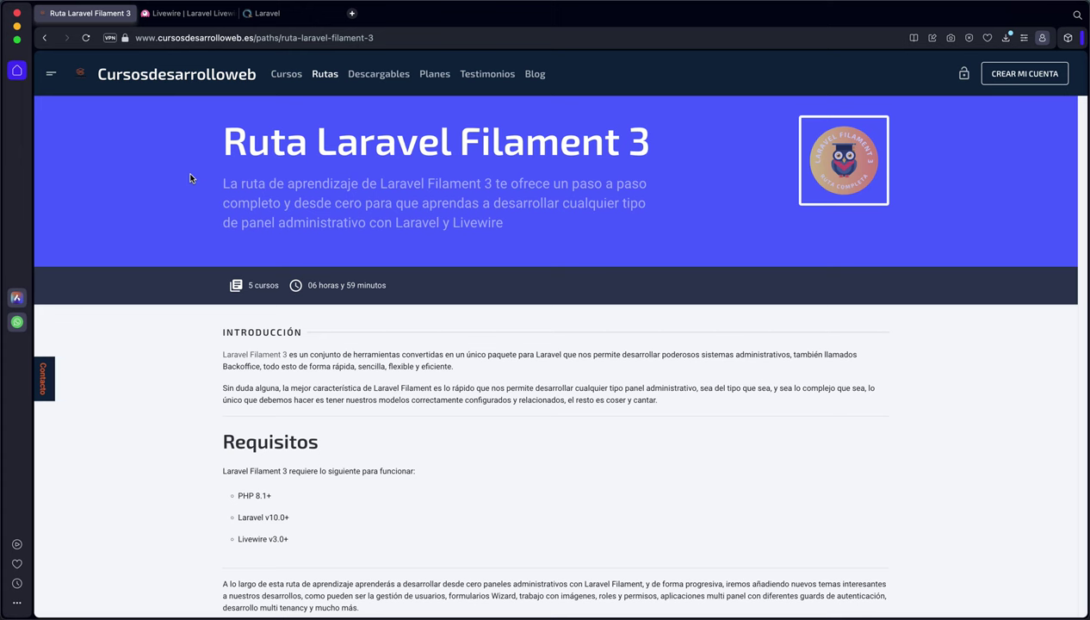
- Review the course list and the Livewire v3.0+ requirement on the Ruta Laravel Filament 3 page
scroll(191, 179, down, 5)
scroll(190, 178, down, 3)
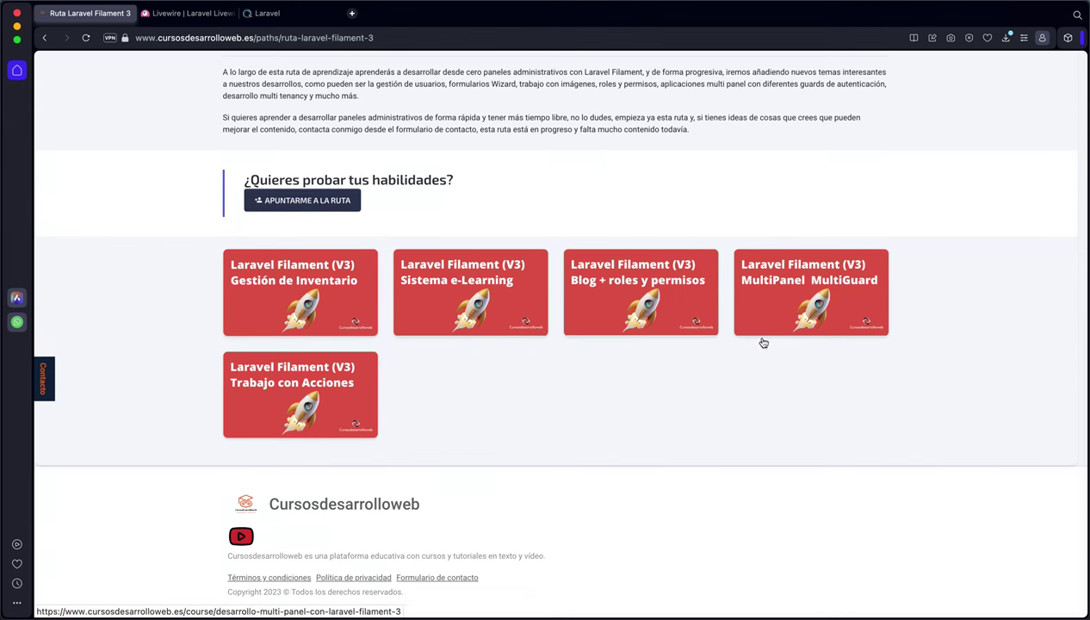
scroll(296, 395, down, 1)
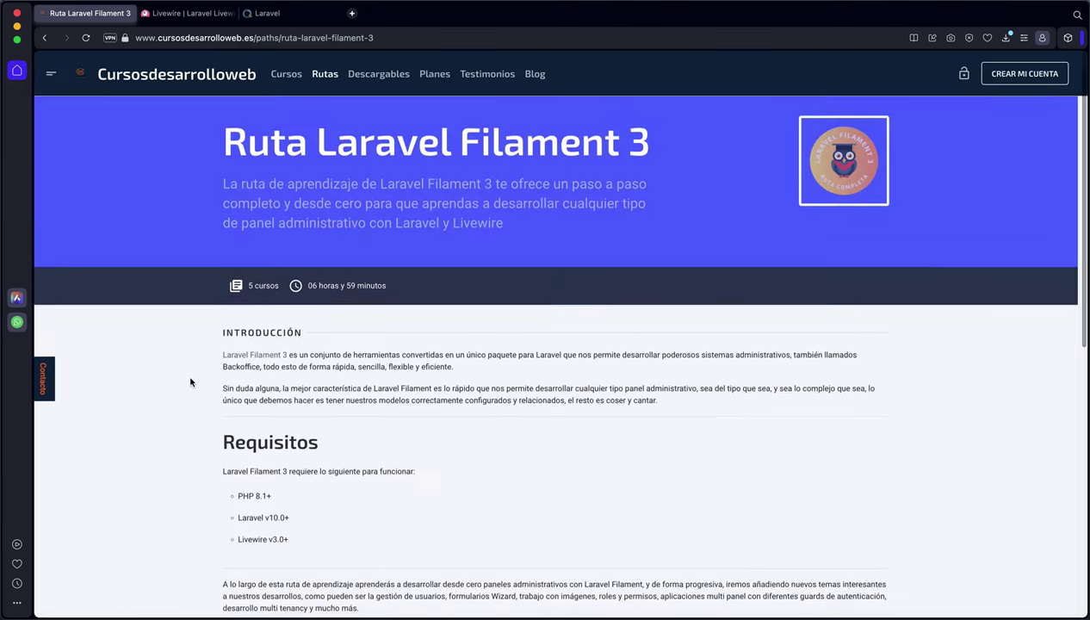
drag(304, 540, 228, 549)
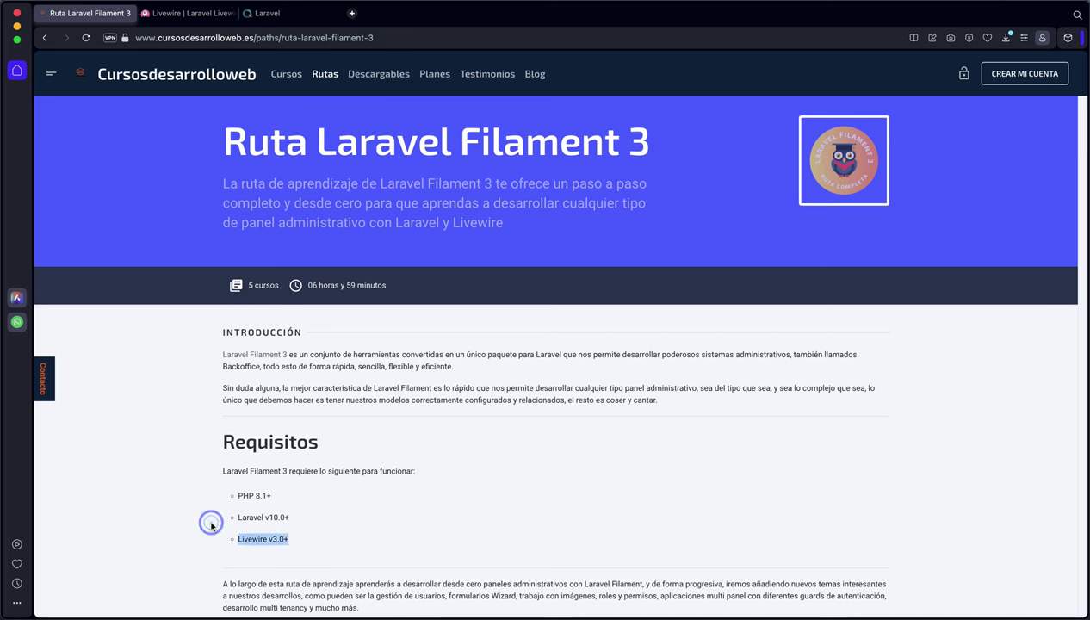
click(211, 526)
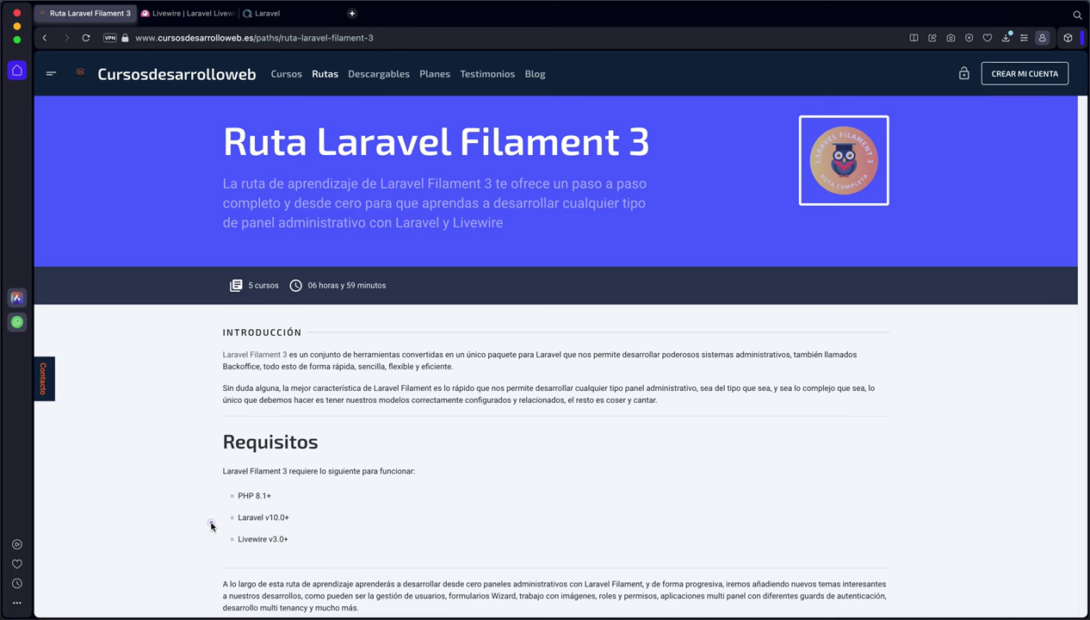